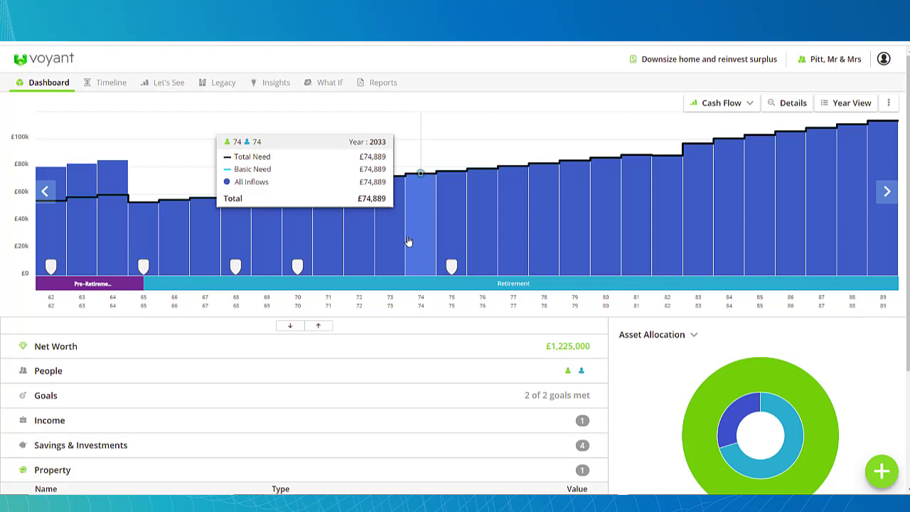
# Set the sell event of the existing Home property to the Downsize Home event at Mr's age 75 and save it
pyautogui.click(111, 82)
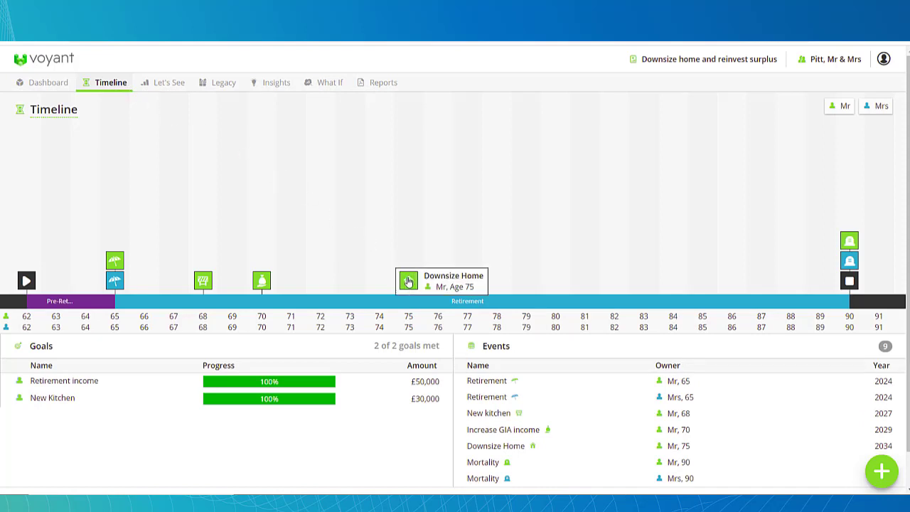
pyautogui.click(46, 84)
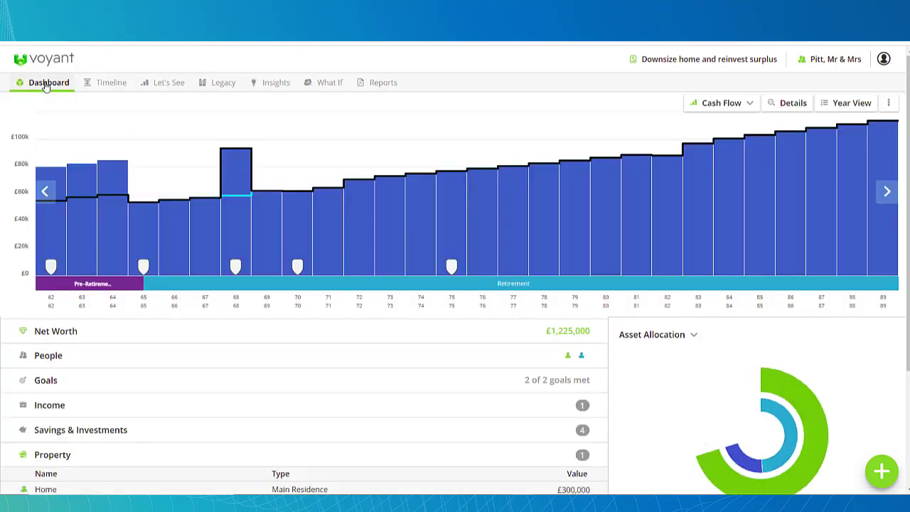
pyautogui.scroll(-2, 245, 366)
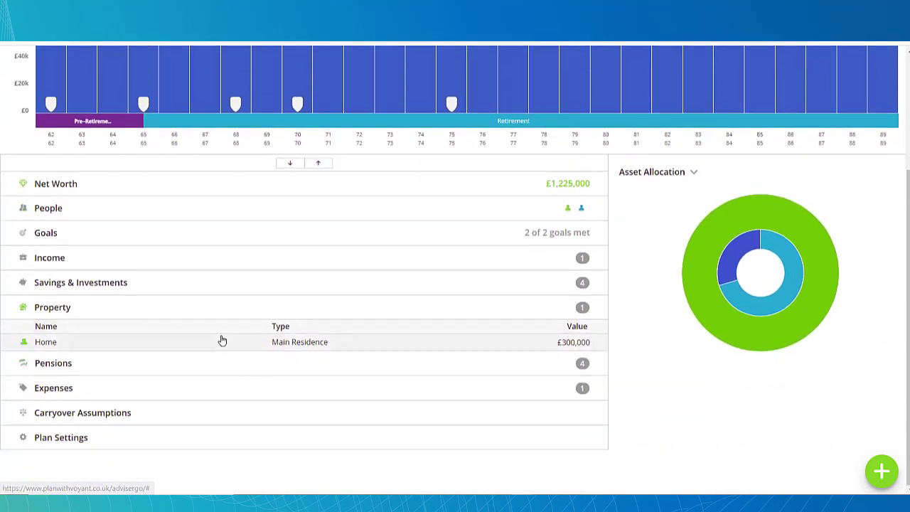
pyautogui.click(307, 346)
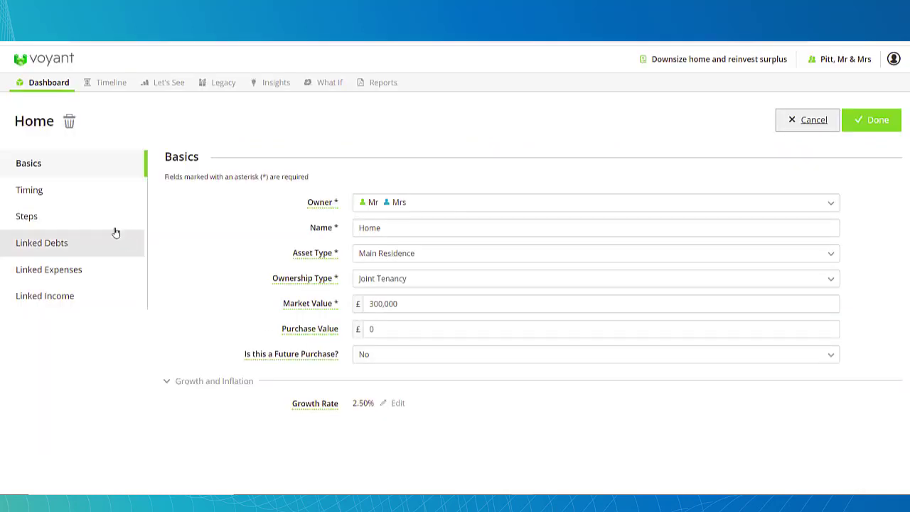
pyautogui.click(53, 195)
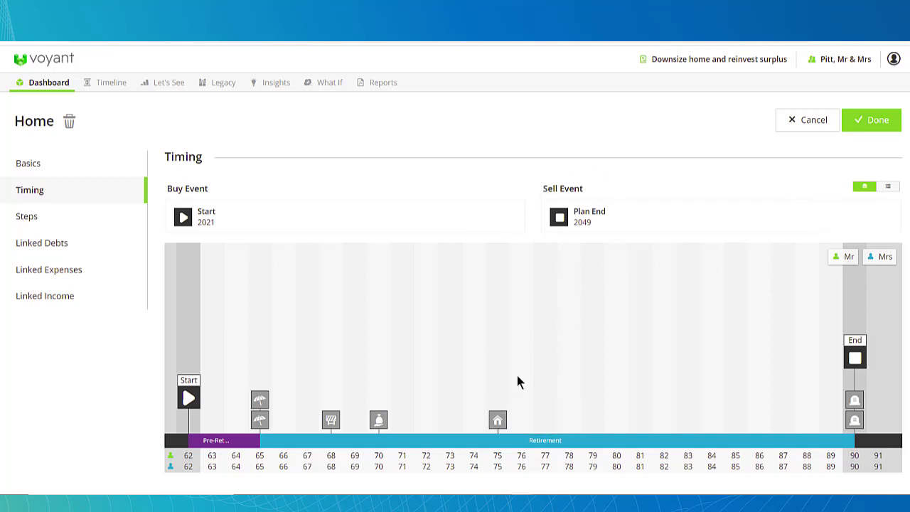
pyautogui.moveTo(499, 417)
pyautogui.mouseDown()
pyautogui.moveTo(579, 286)
pyautogui.moveTo(593, 224)
pyautogui.moveTo(610, 217)
pyautogui.mouseUp()
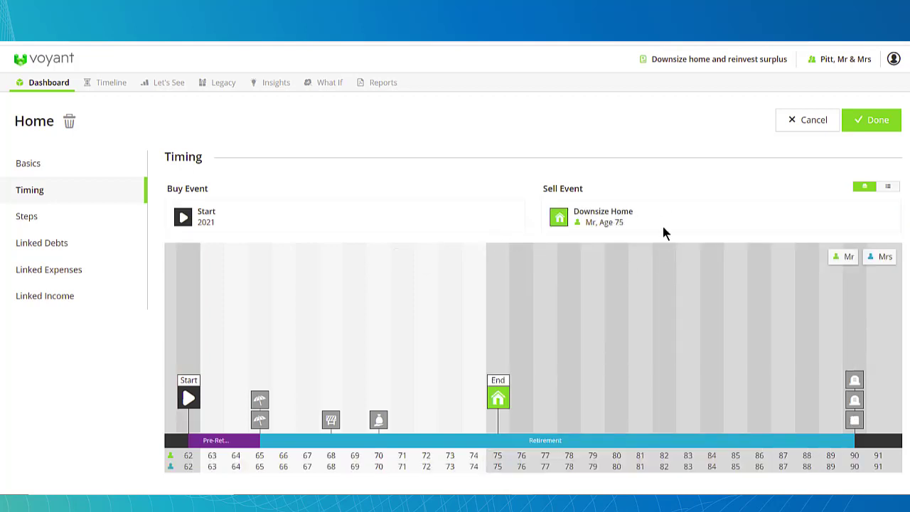
pyautogui.click(877, 120)
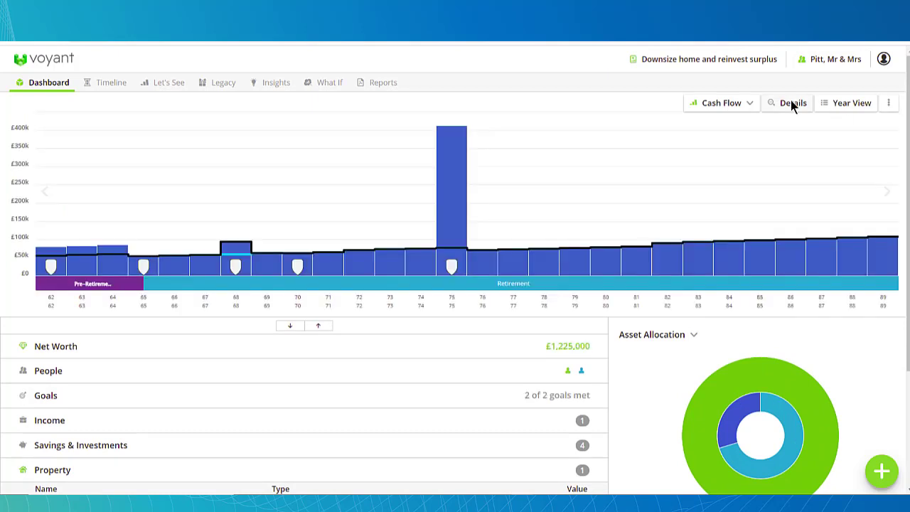
# Show the cash flow in detail and examine the 2034 income, liquidated properties and investments before returning to the full chart
pyautogui.click(791, 104)
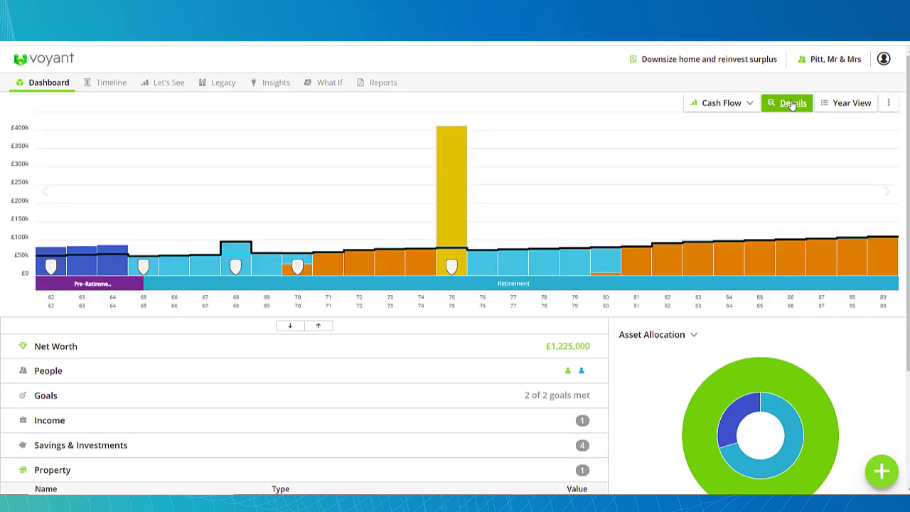
pyautogui.moveTo(454, 220)
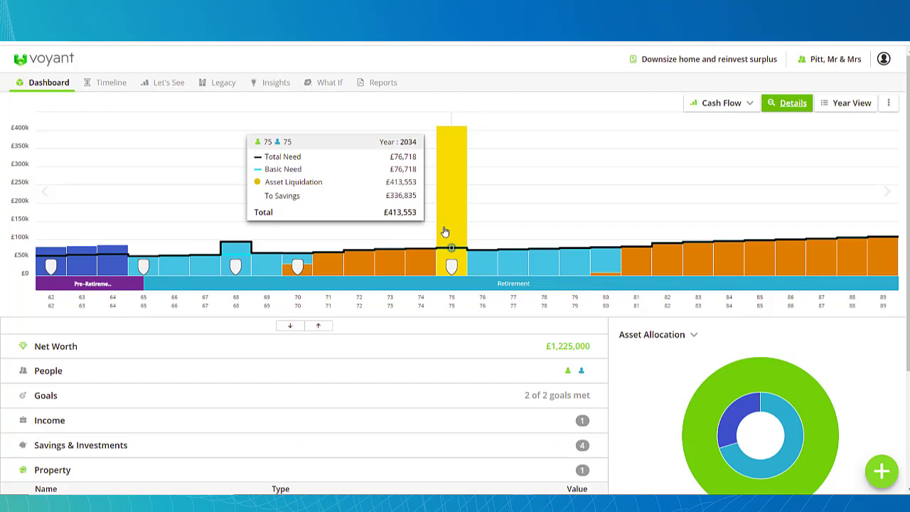
pyautogui.click(444, 231)
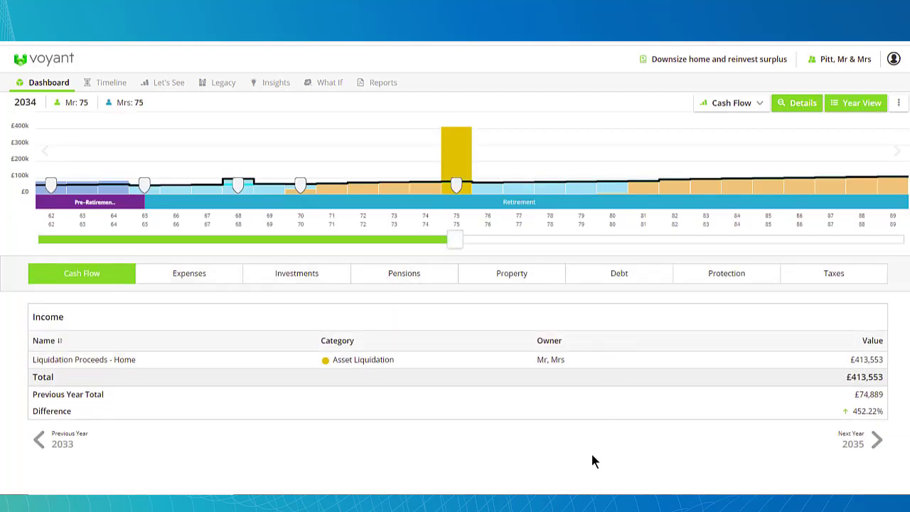
pyautogui.click(521, 277)
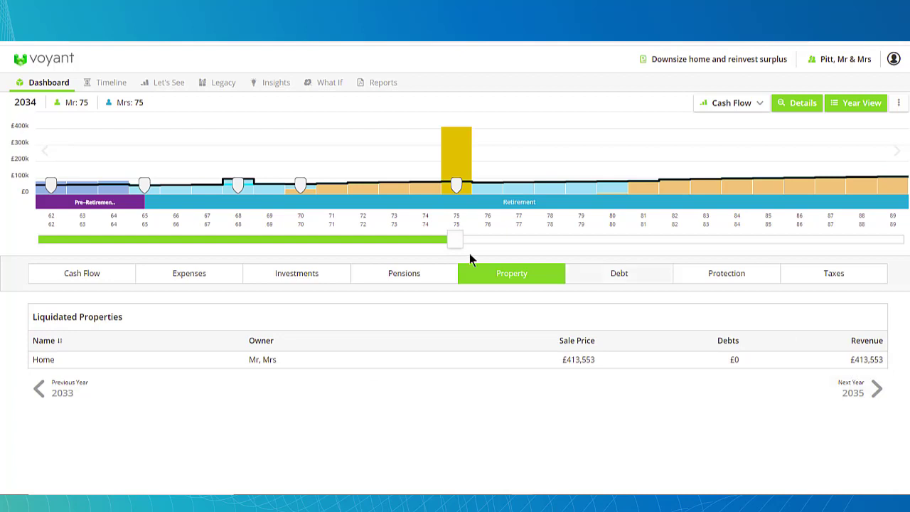
pyautogui.click(281, 277)
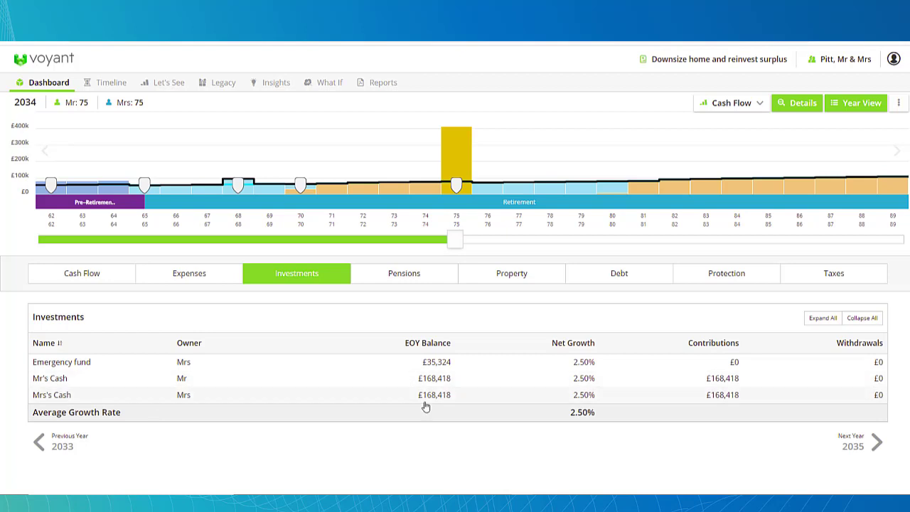
pyautogui.click(93, 270)
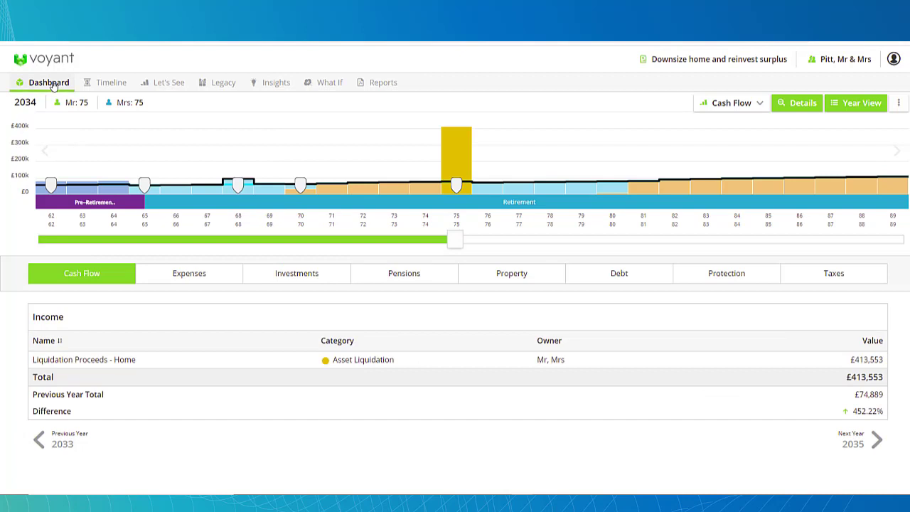
pyautogui.click(51, 83)
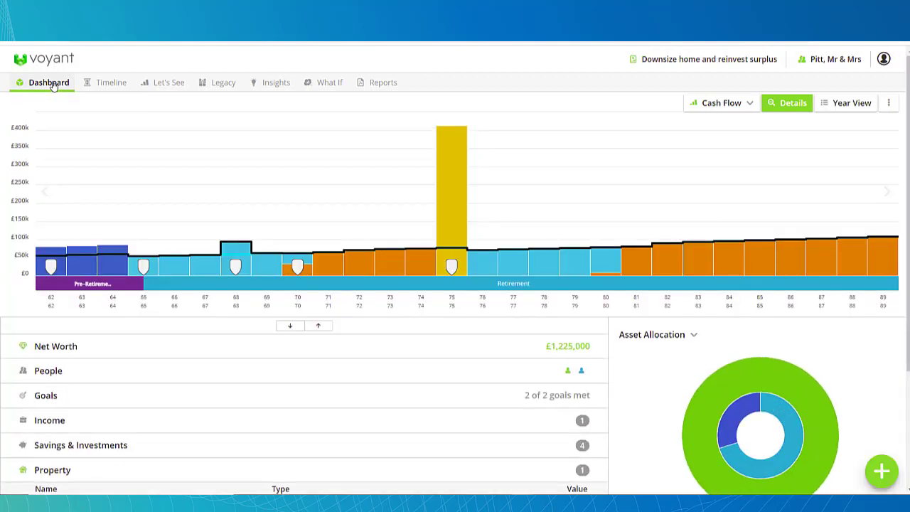
# Add a property named New home with a market value of £150,000 and mark it as a future purchase
pyautogui.click(882, 472)
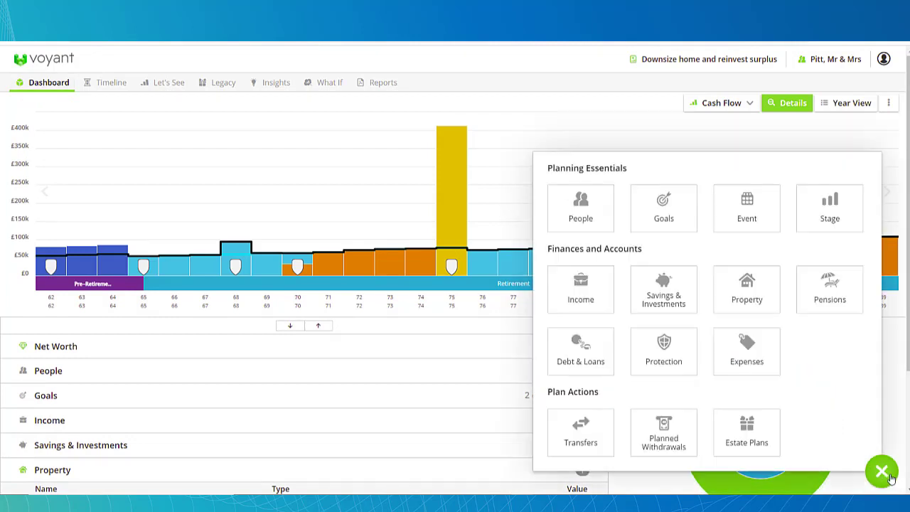
pyautogui.click(747, 290)
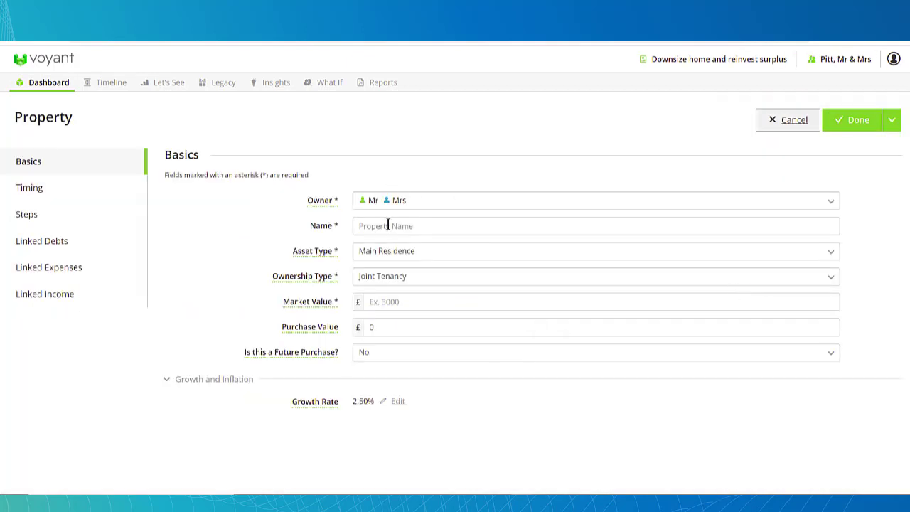
pyautogui.click(389, 225)
pyautogui.write('New home')
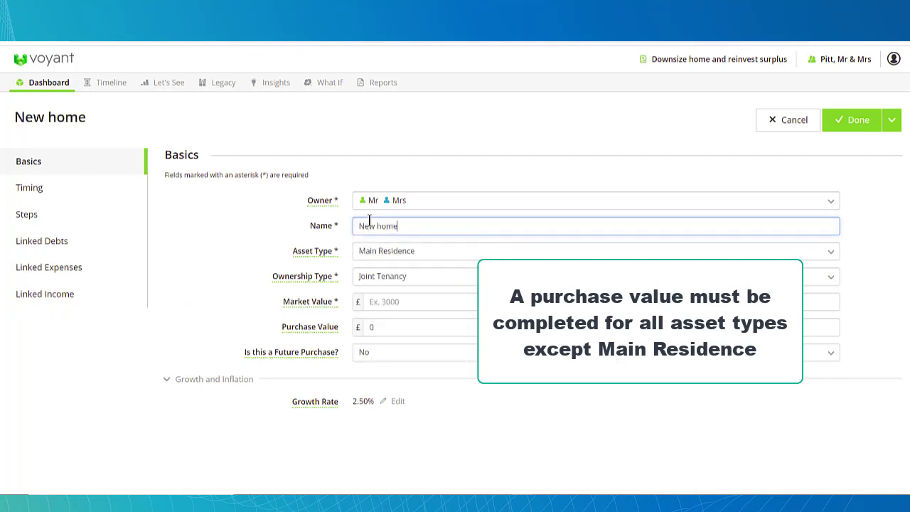
pyautogui.click(394, 301)
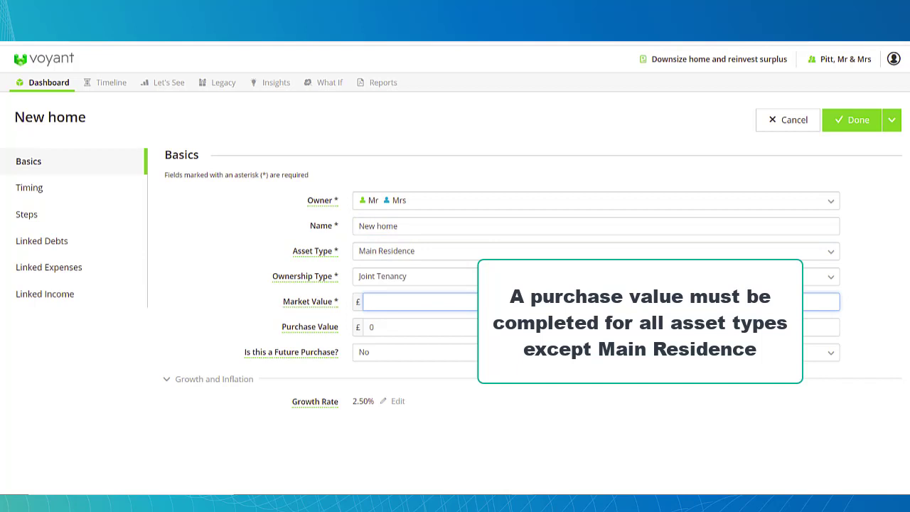
pyautogui.write('150,000')
pyautogui.click(832, 355)
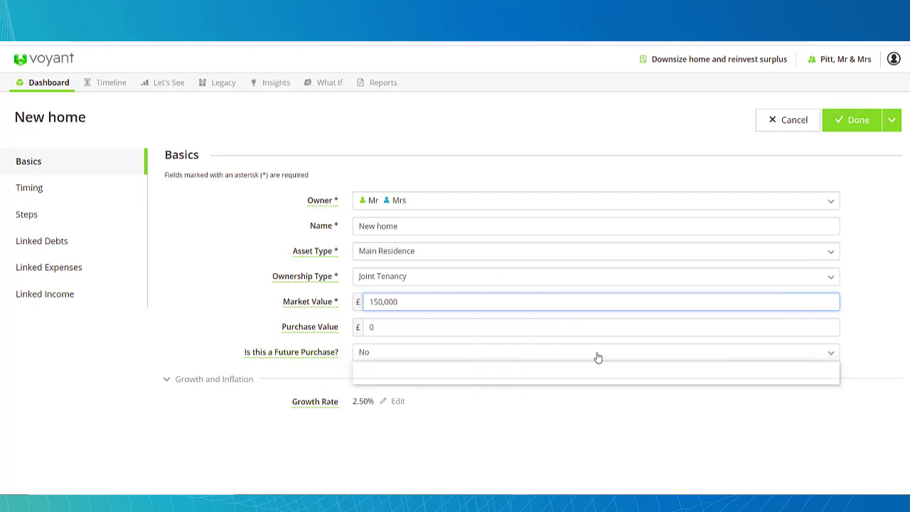
pyautogui.click(395, 367)
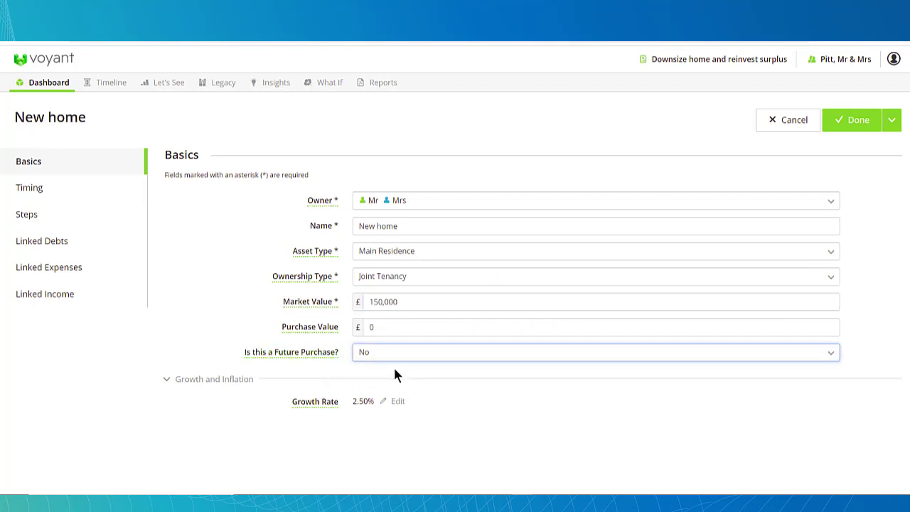
# Set the new home's buy event to Downsize Home and save the property
pyautogui.click(53, 192)
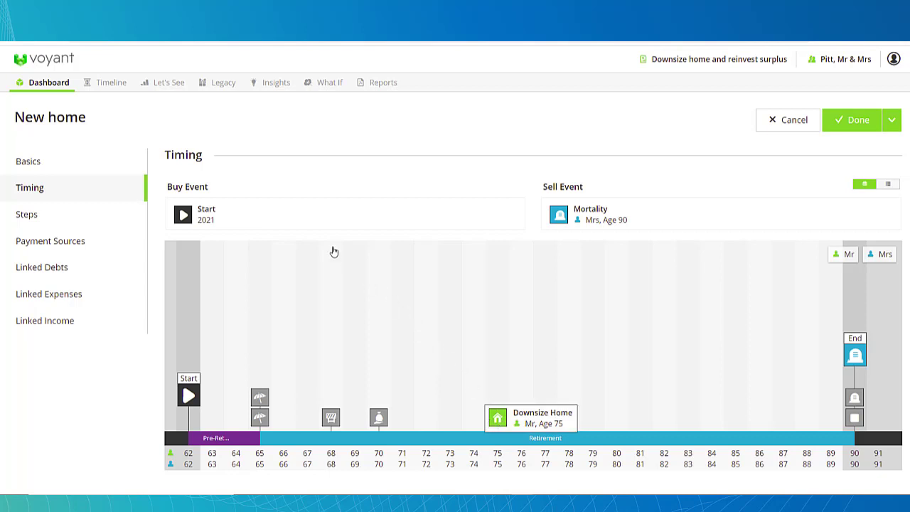
pyautogui.moveTo(334, 252)
pyautogui.mouseDown()
pyautogui.moveTo(271, 207)
pyautogui.moveTo(274, 217)
pyautogui.mouseUp()
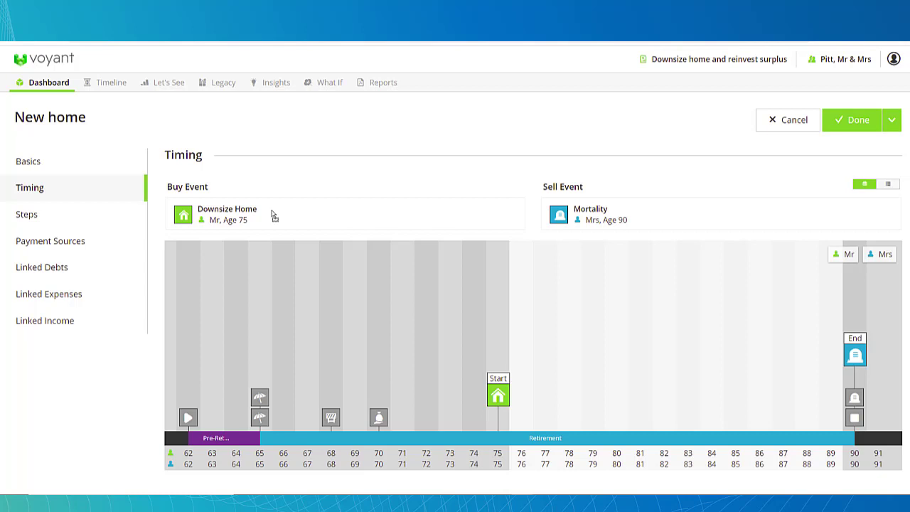
pyautogui.click(858, 121)
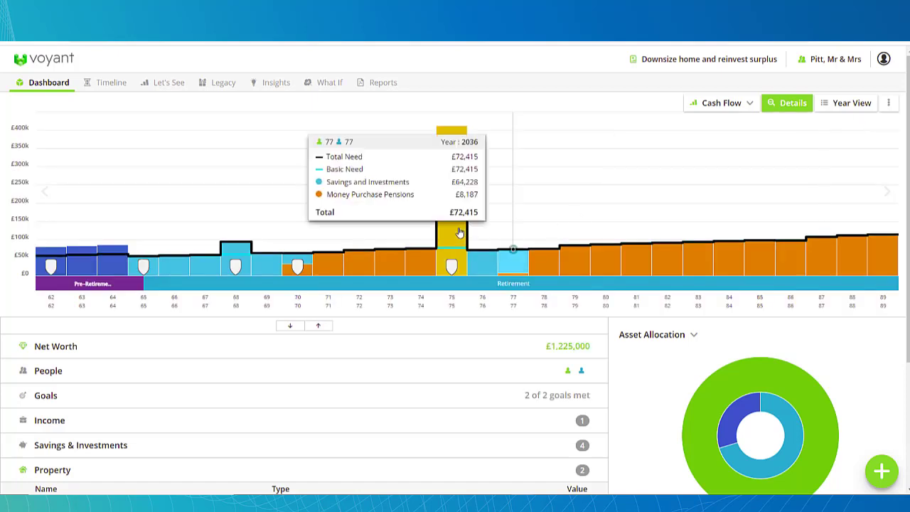
# Examine the 2034 cash flow, property sale and purchase, expenses and investments, and review the plan's property list
pyautogui.moveTo(453, 234)
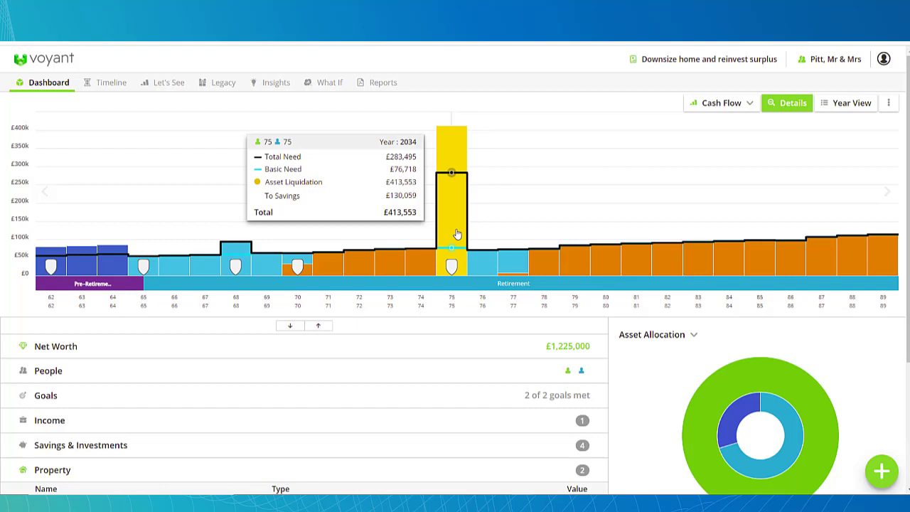
pyautogui.click(457, 235)
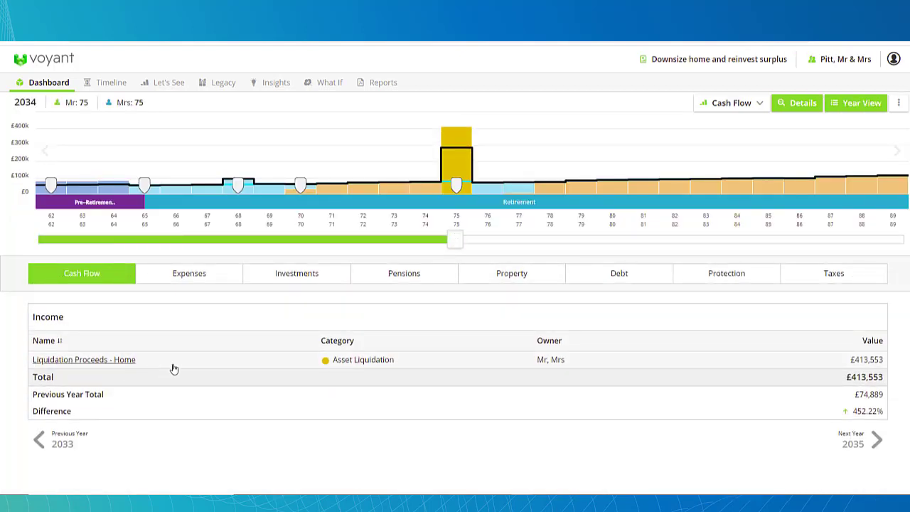
pyautogui.click(524, 275)
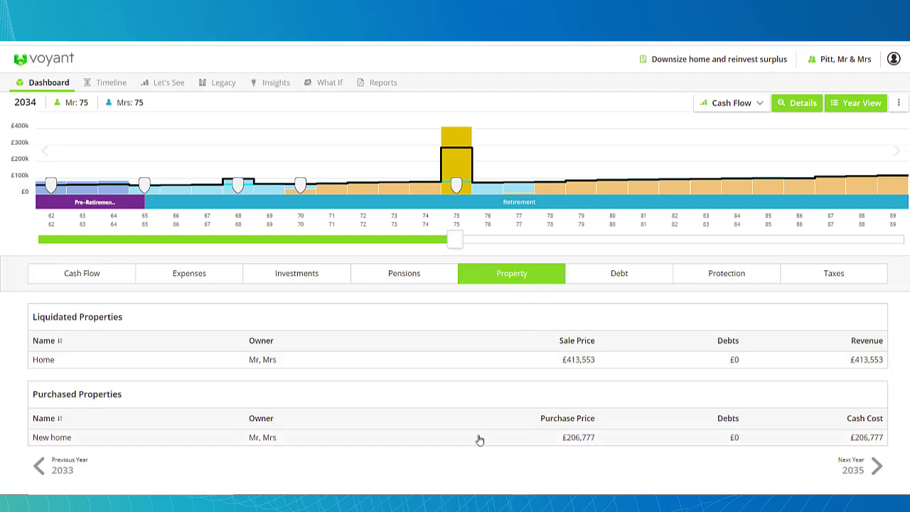
pyautogui.click(199, 276)
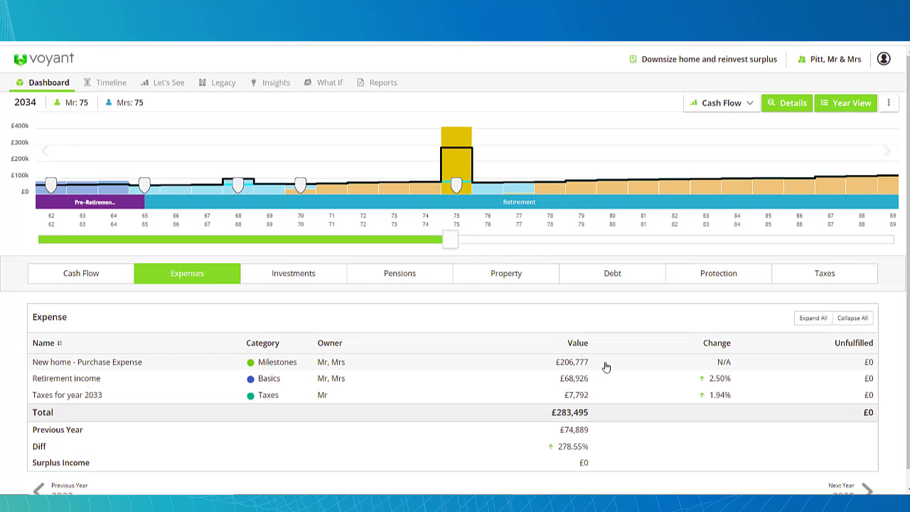
pyautogui.click(301, 276)
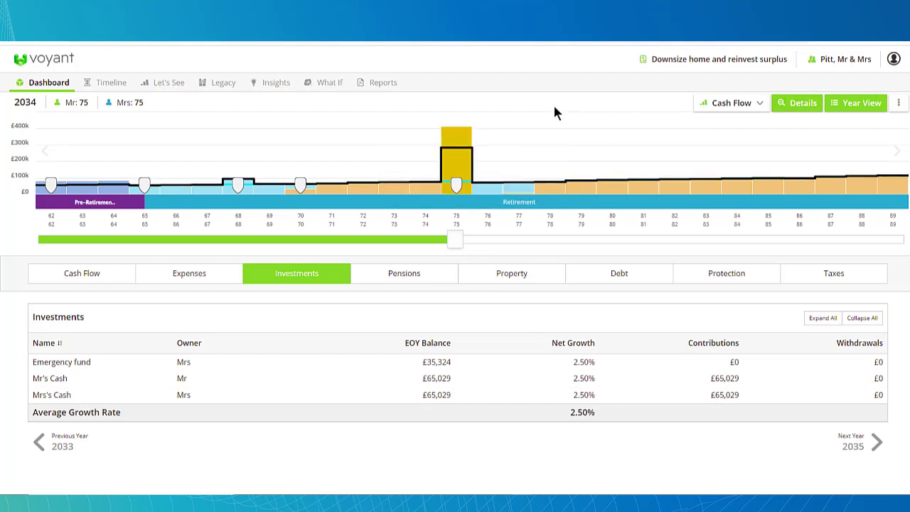
pyautogui.click(56, 85)
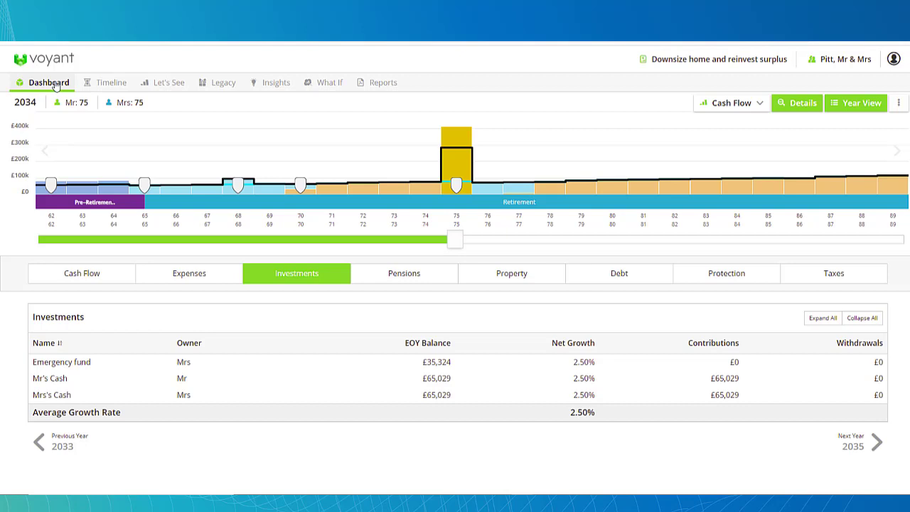
pyautogui.scroll(-3, 46, 325)
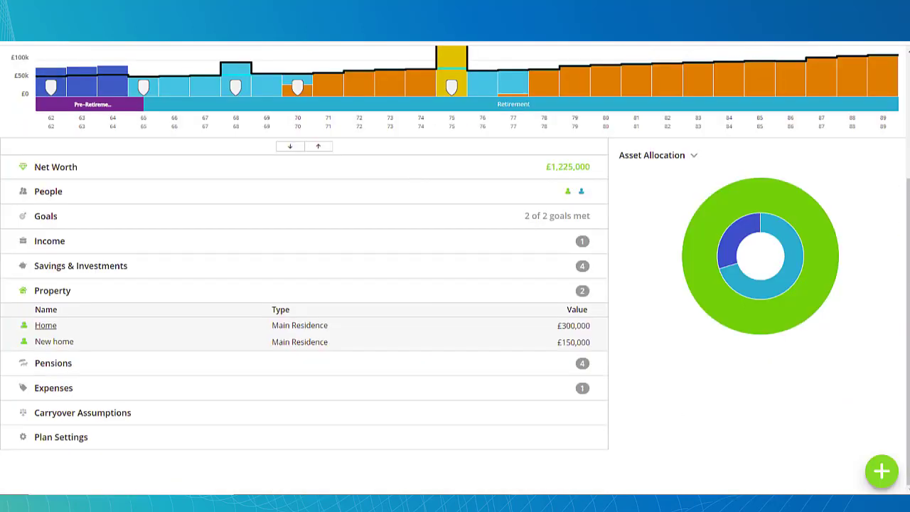
# Create a transfer from All Surplus to the GIA, transferring All Available
pyautogui.click(883, 471)
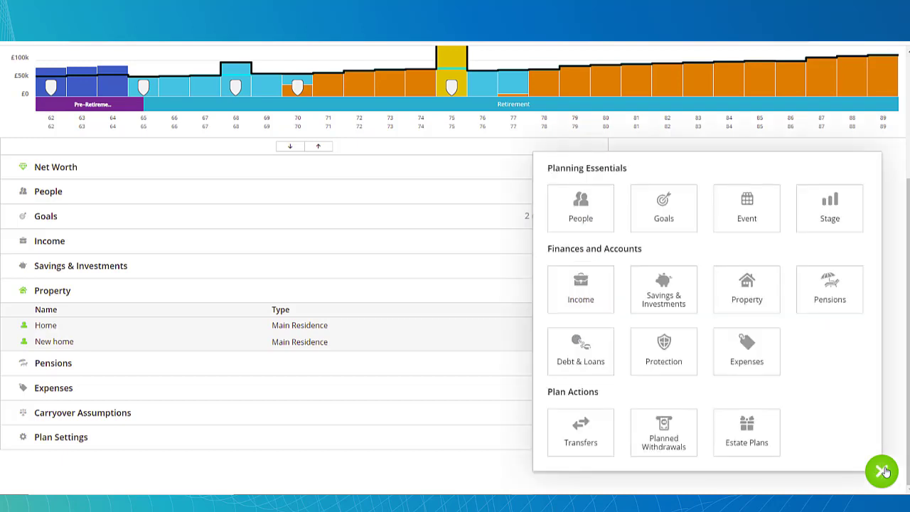
pyautogui.click(581, 424)
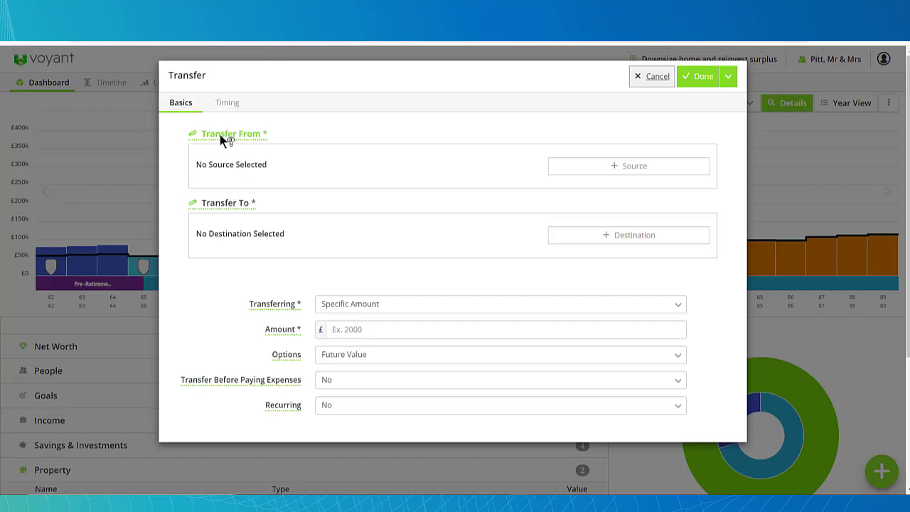
pyautogui.click(629, 168)
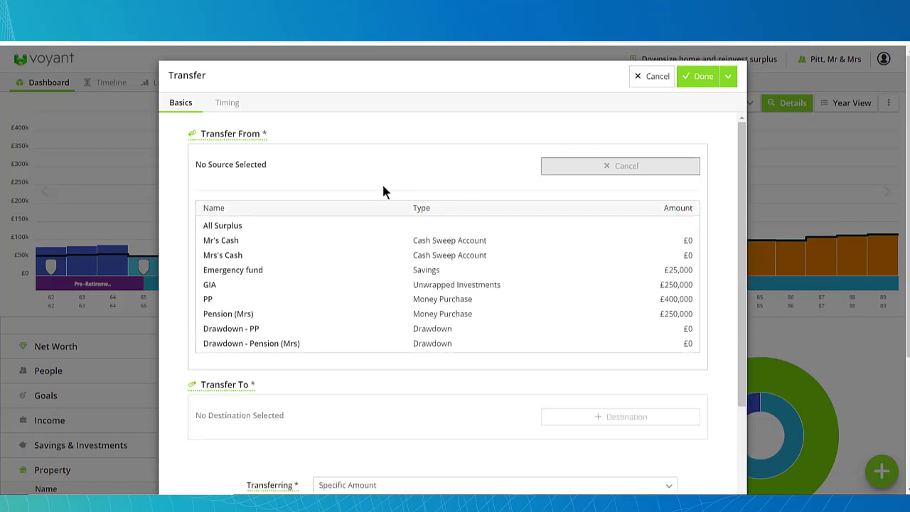
pyautogui.click(255, 226)
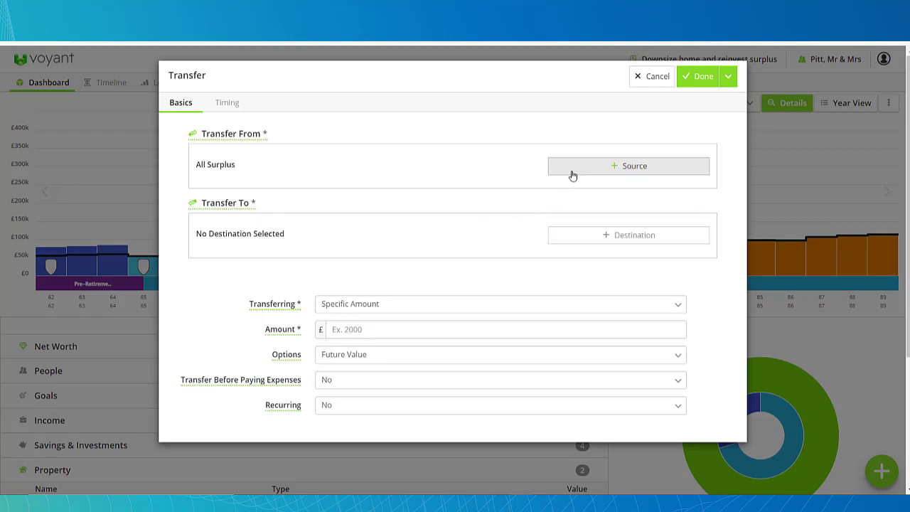
pyautogui.click(635, 238)
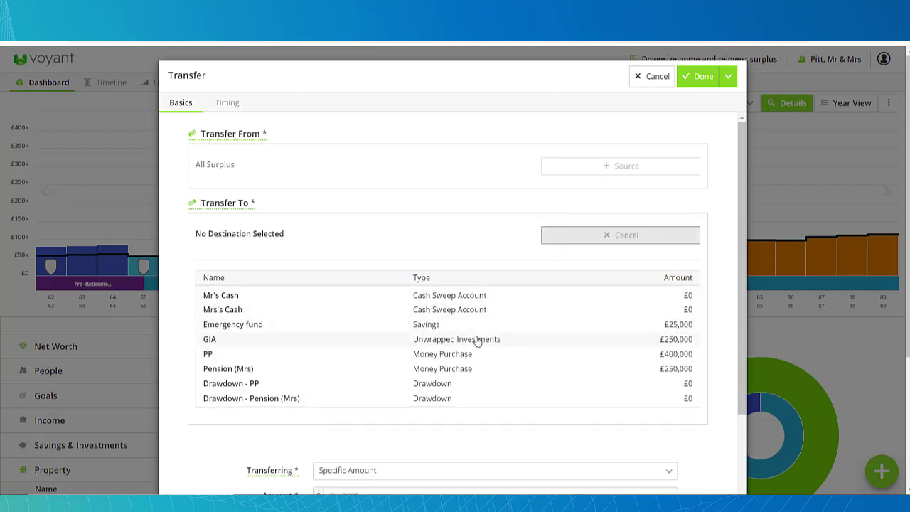
pyautogui.click(478, 341)
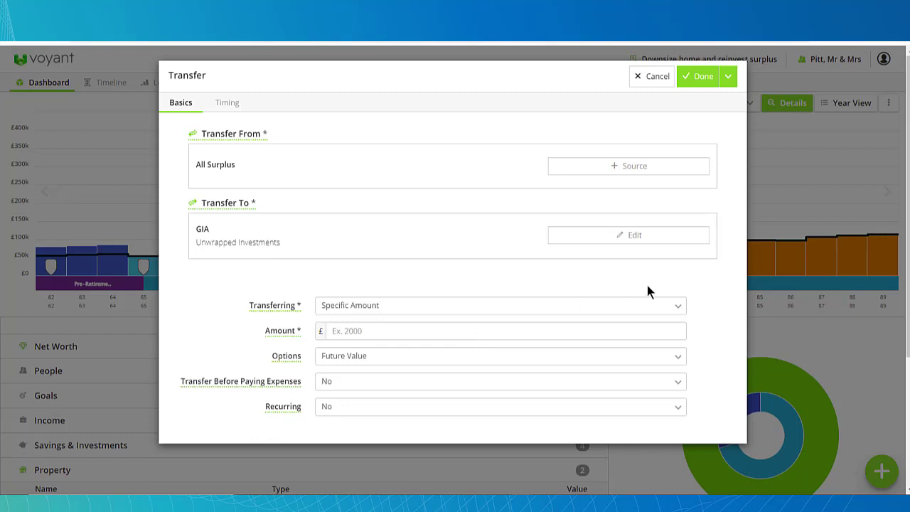
pyautogui.click(680, 307)
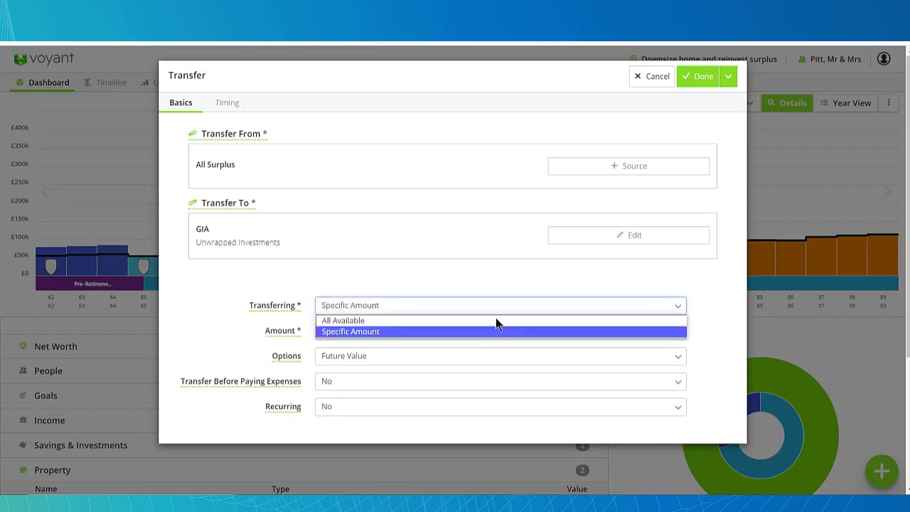
pyautogui.click(352, 320)
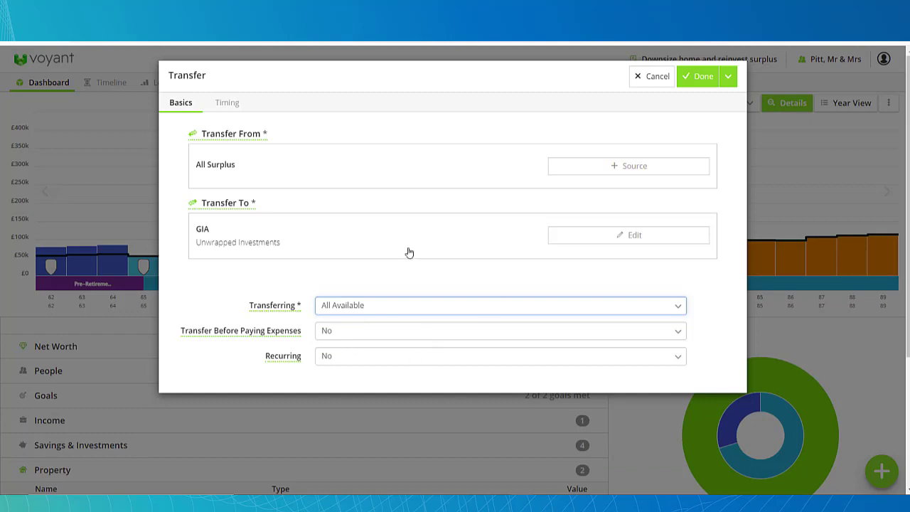
# Time the transfer to start at the Downsize Home event at age 75 and save it
pyautogui.click(234, 105)
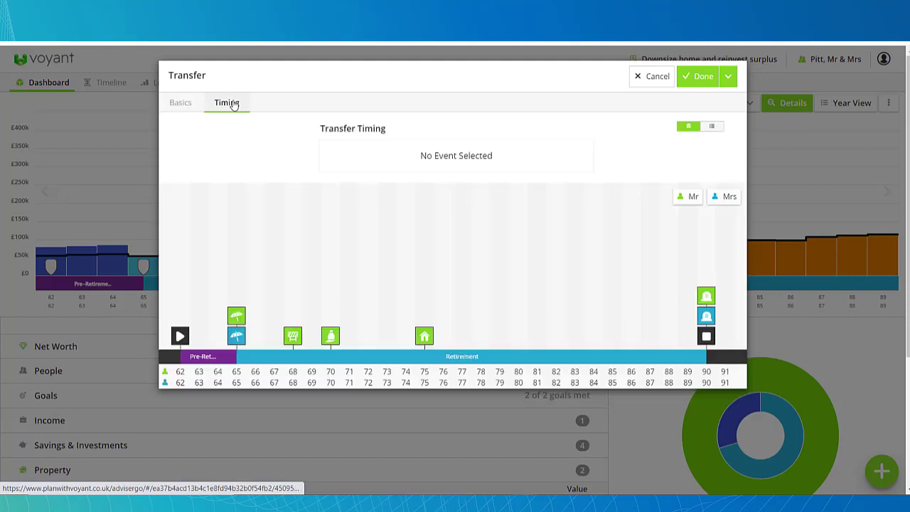
pyautogui.moveTo(429, 337)
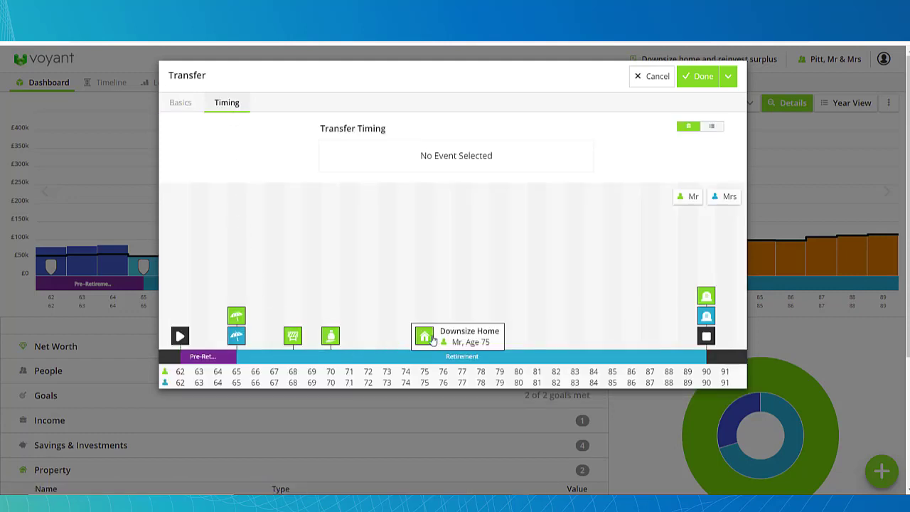
pyautogui.moveTo(429, 337); pyautogui.dragTo(479, 150)
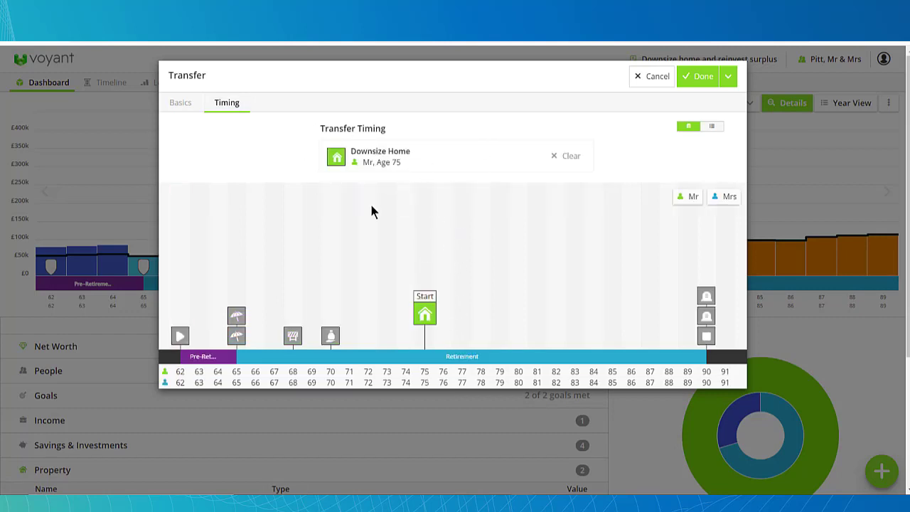
pyautogui.click(696, 79)
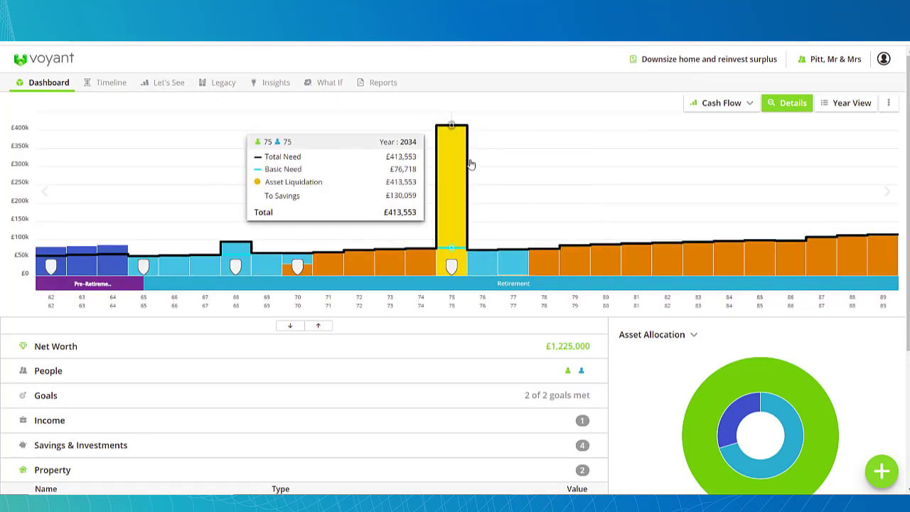
# Examine the 2034 year view's income, liquidated and purchased properties, and investment contributions
pyautogui.click(453, 235)
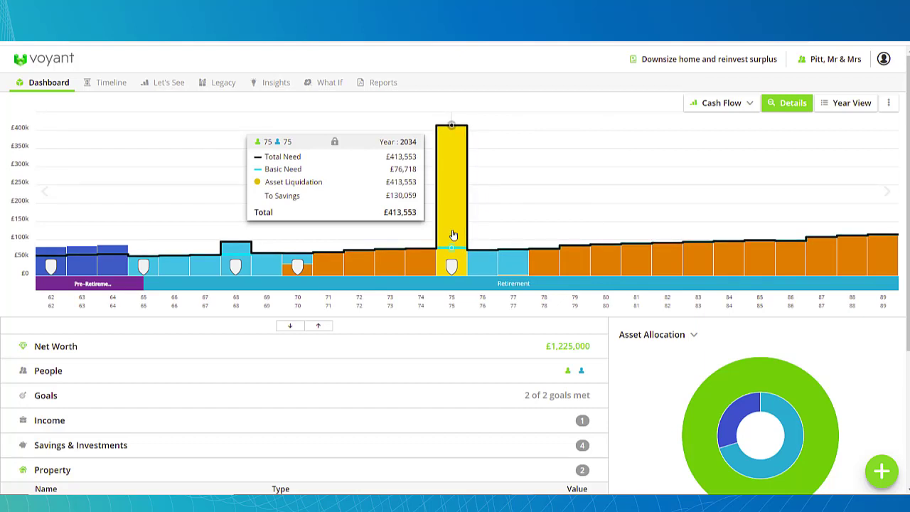
pyautogui.click(453, 234)
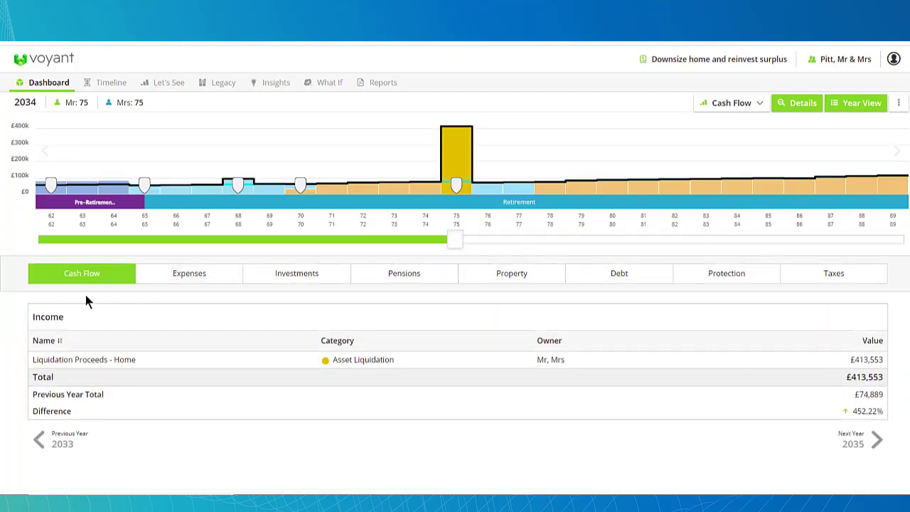
pyautogui.click(510, 274)
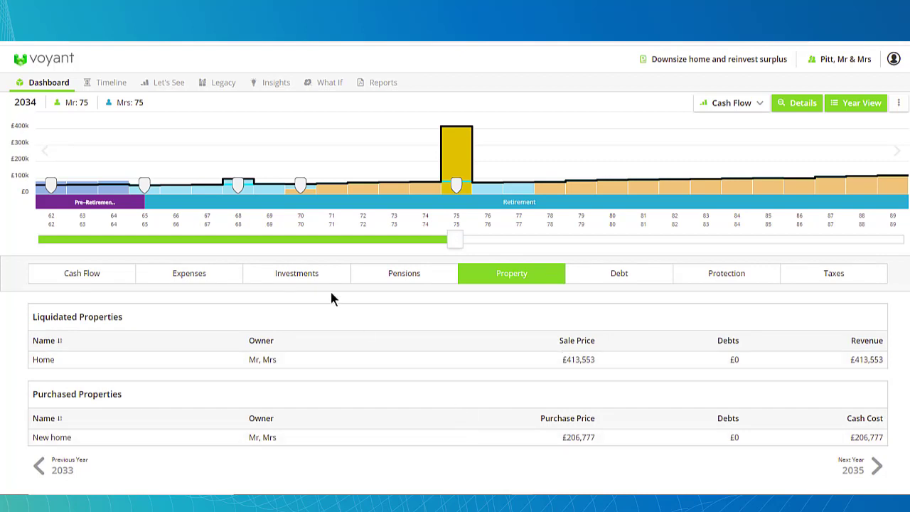
pyautogui.click(302, 277)
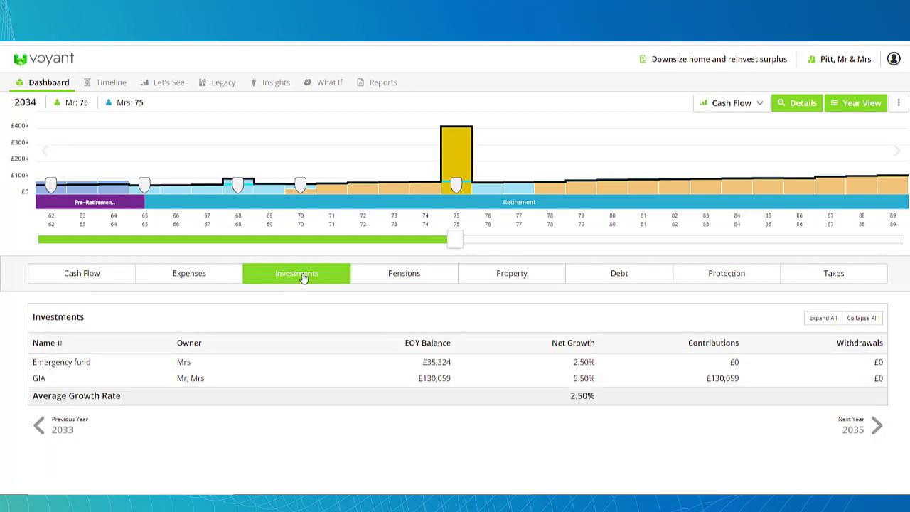